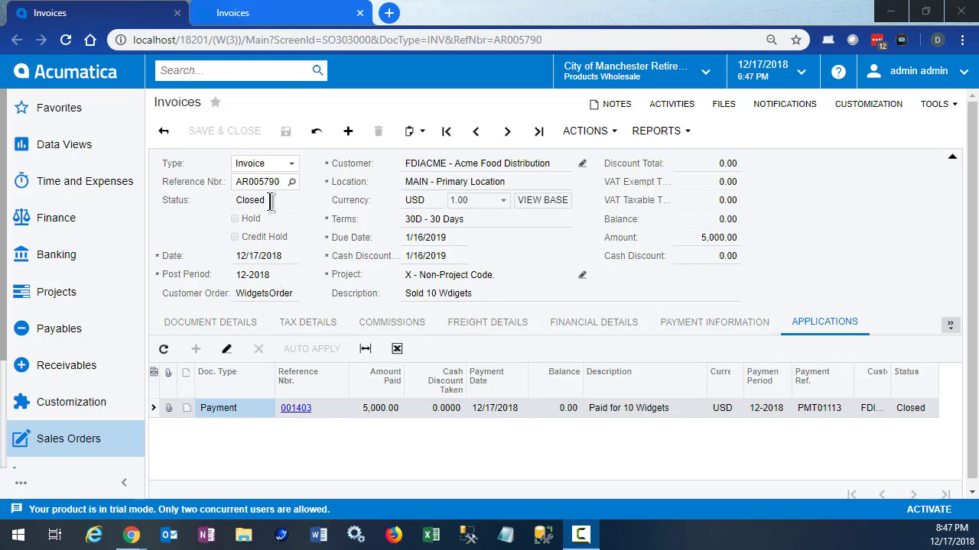
Switch to the browser tab showing credit memo AR005788 and bring up the Receivables menu.
click(278, 23)
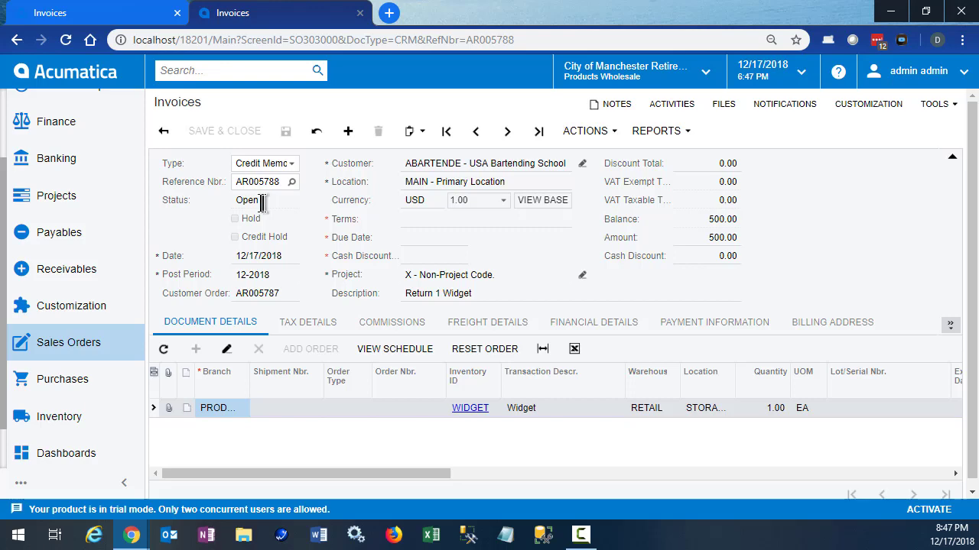
click(90, 269)
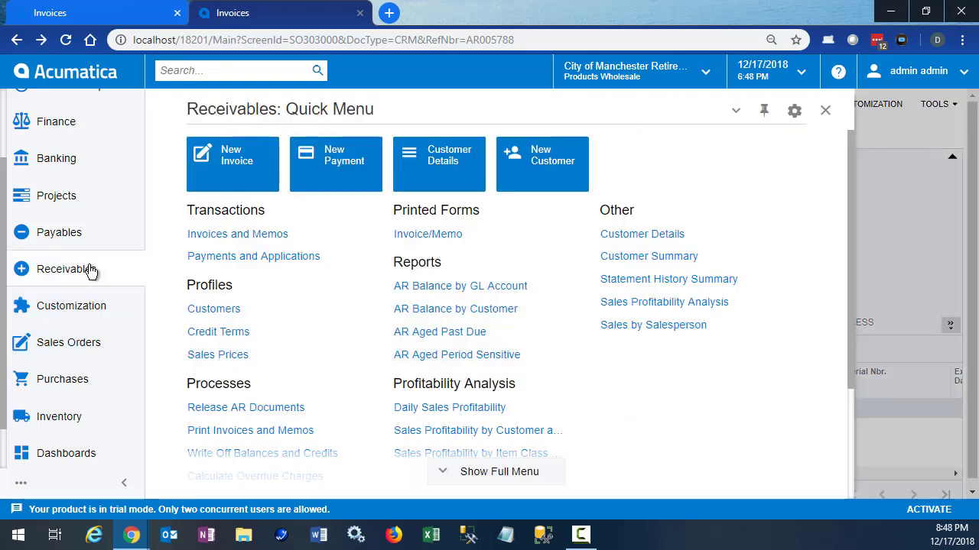
Start a new Customer Refund document in Payments and Applications.
click(208, 258)
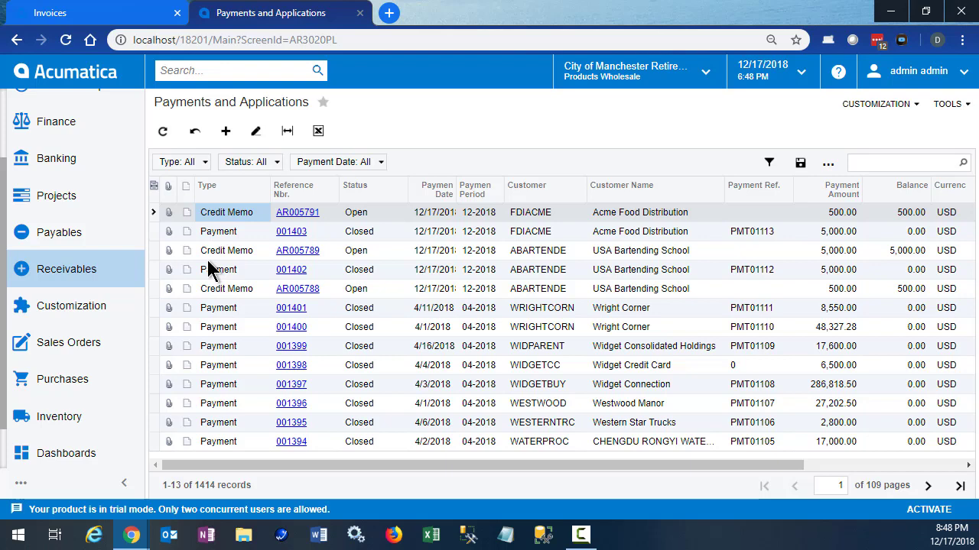
click(224, 132)
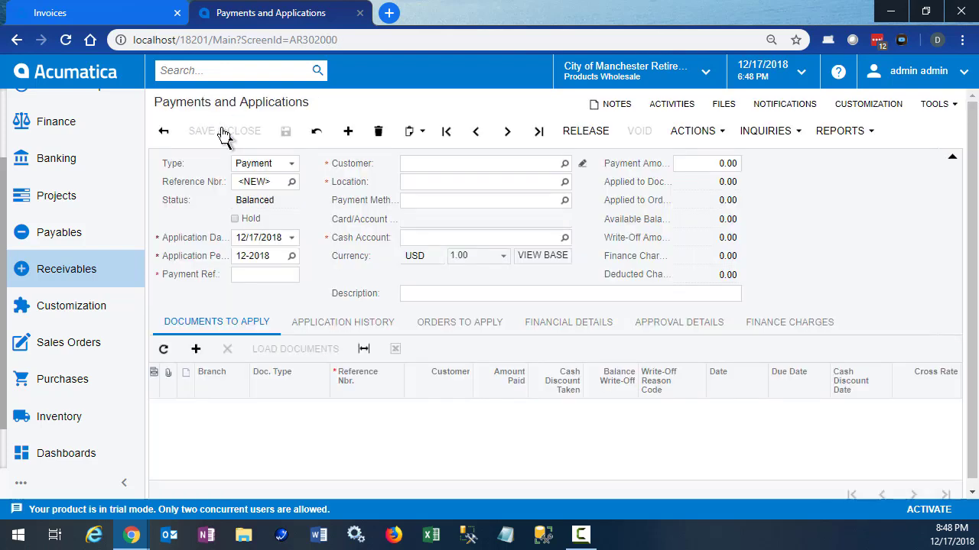
click(290, 167)
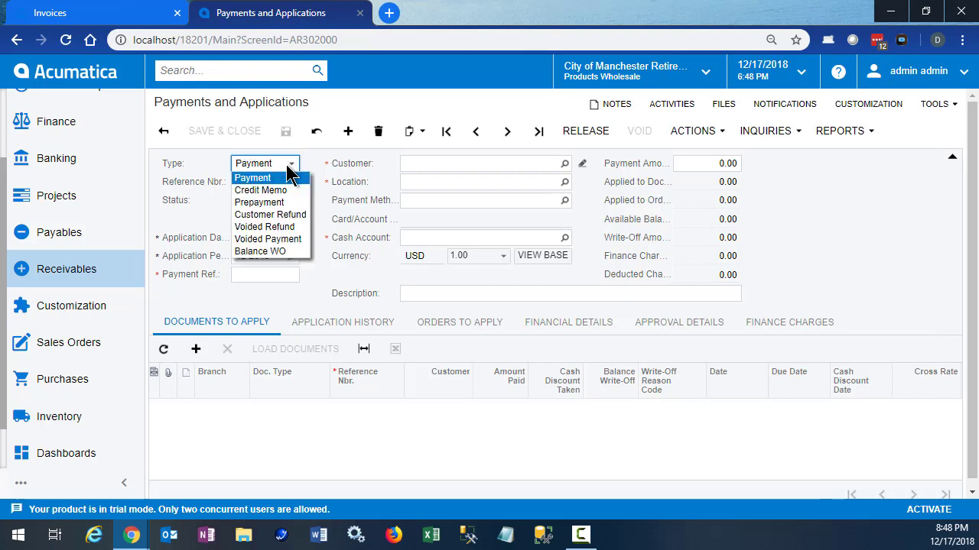
click(289, 217)
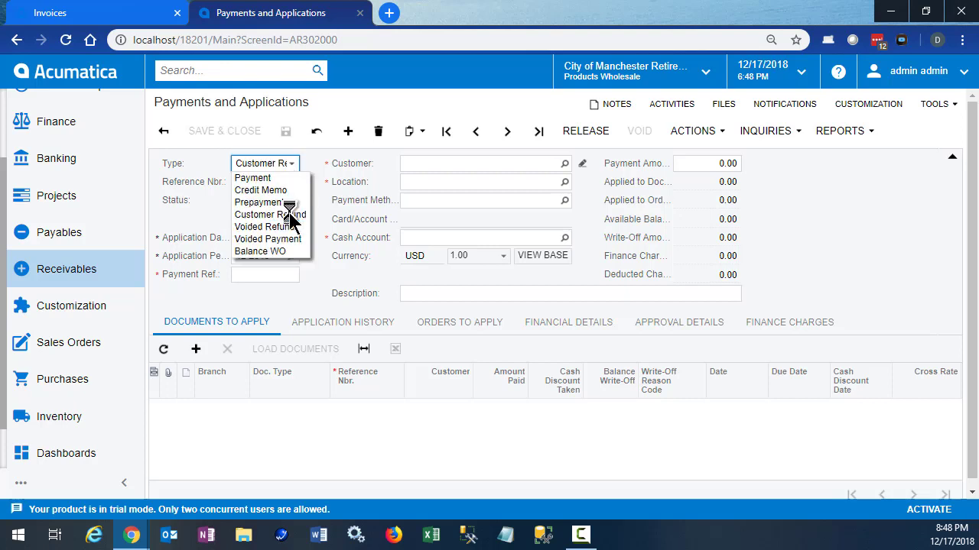
Enter customer FDIACME, description 'Refund for 1 Widget Return', and payment amount 500.00.
click(438, 164)
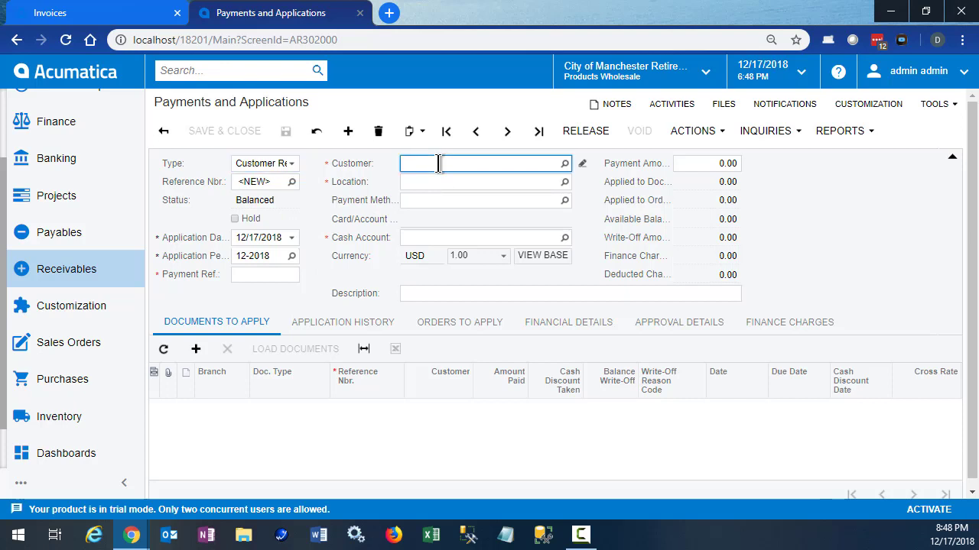
text(ac)
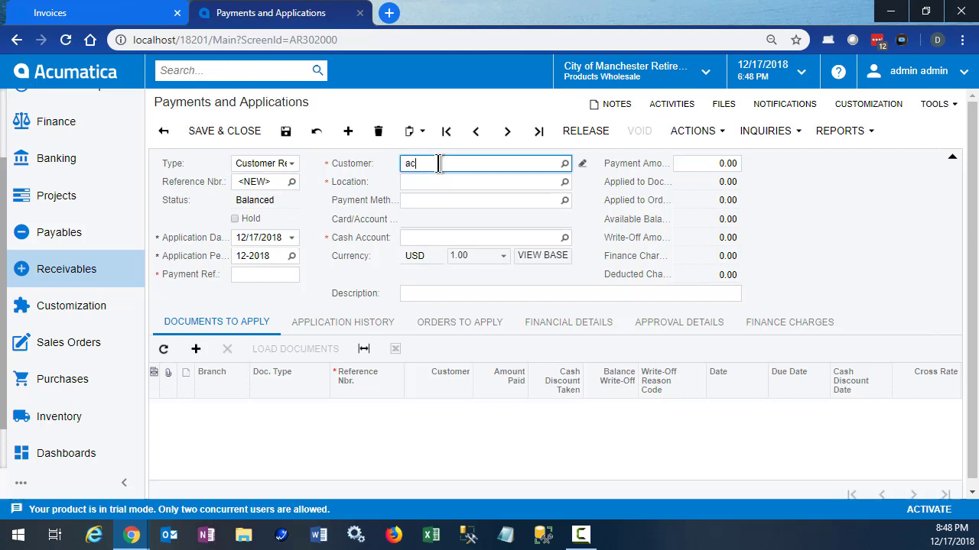
key(BackSpace)
key(BackSpace)
text(fdia)
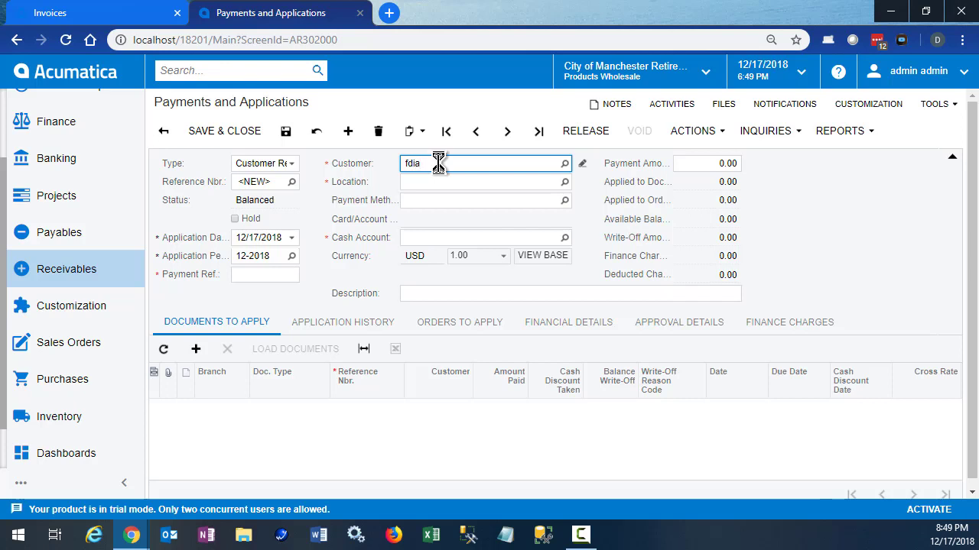
key(Tab)
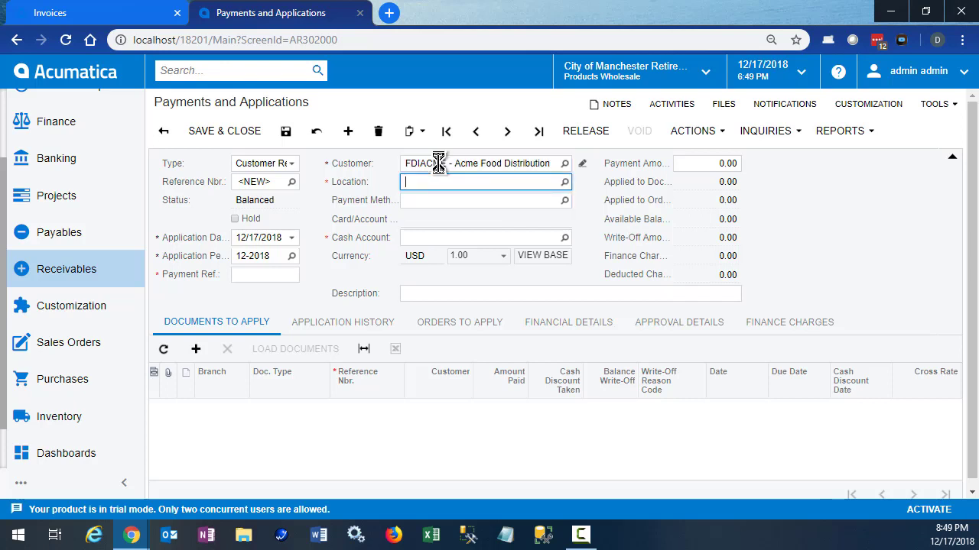
click(437, 294)
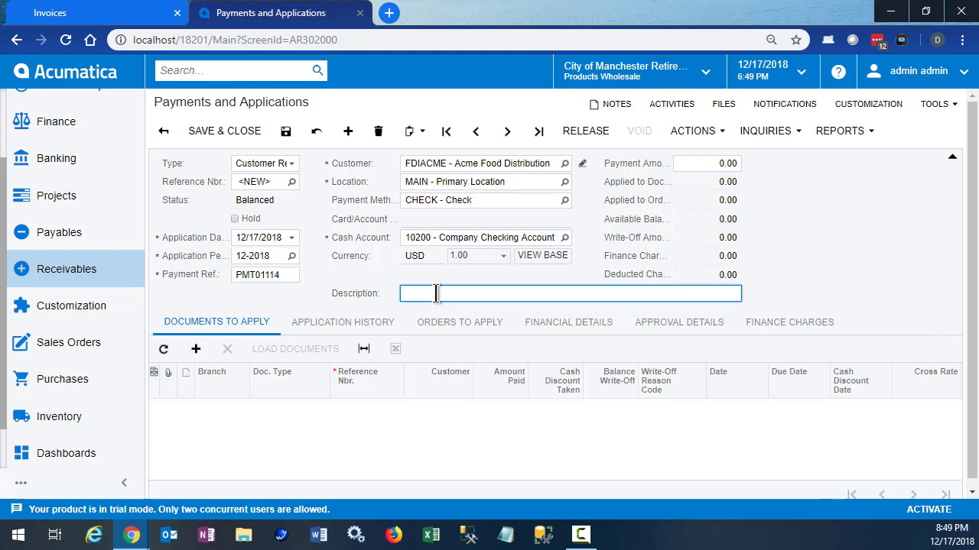
text(Refund for Widget Return)
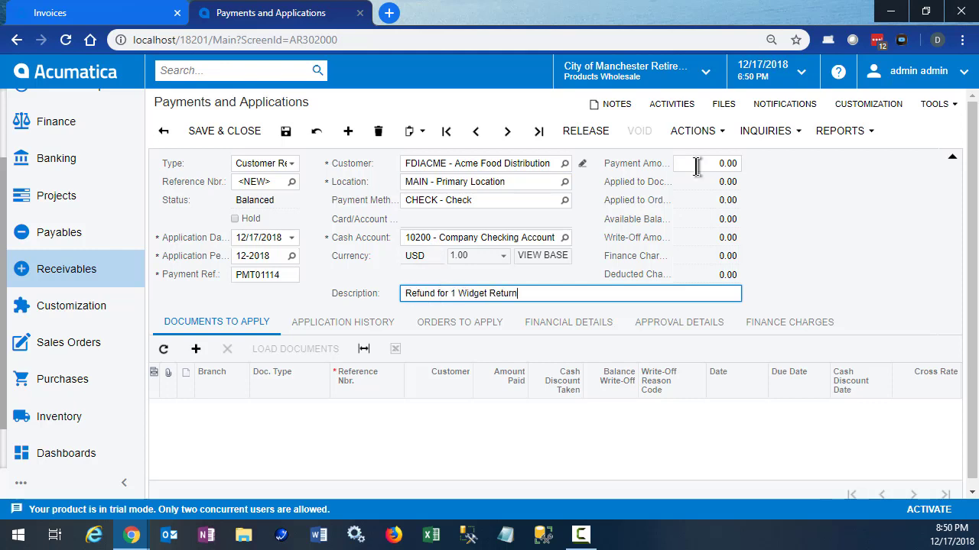
click(696, 163)
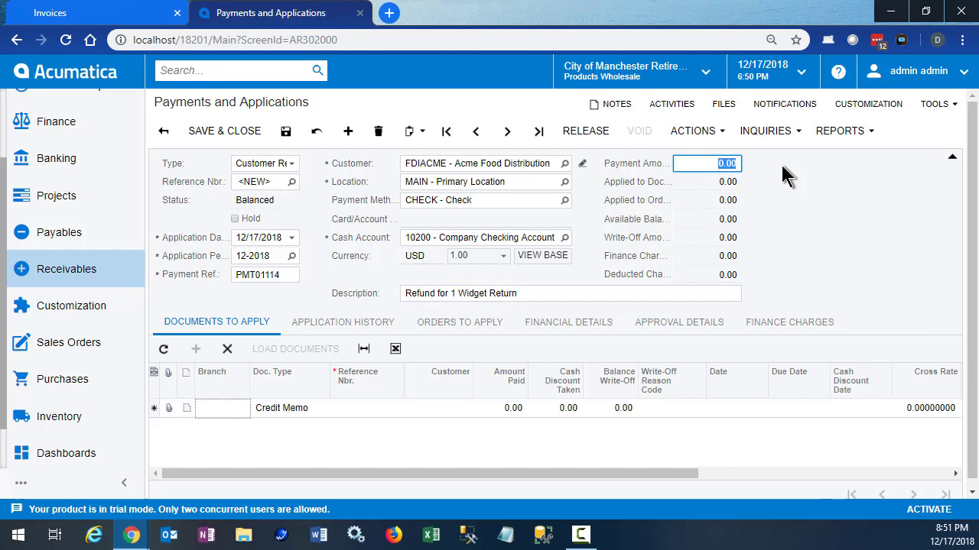
text(500)
key(Tab)
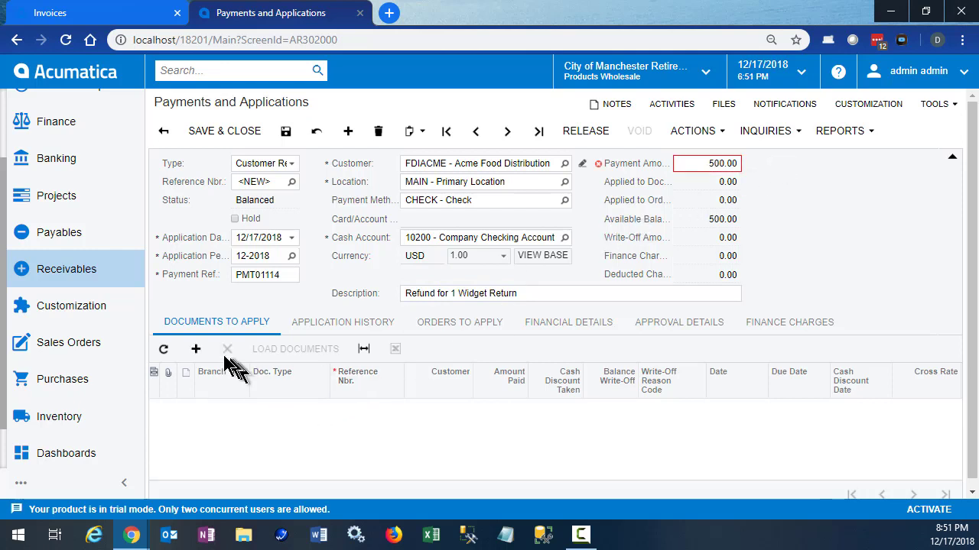
Apply credit memo AR005791 to refund 001404, then save and release the refund.
click(196, 350)
click(382, 408)
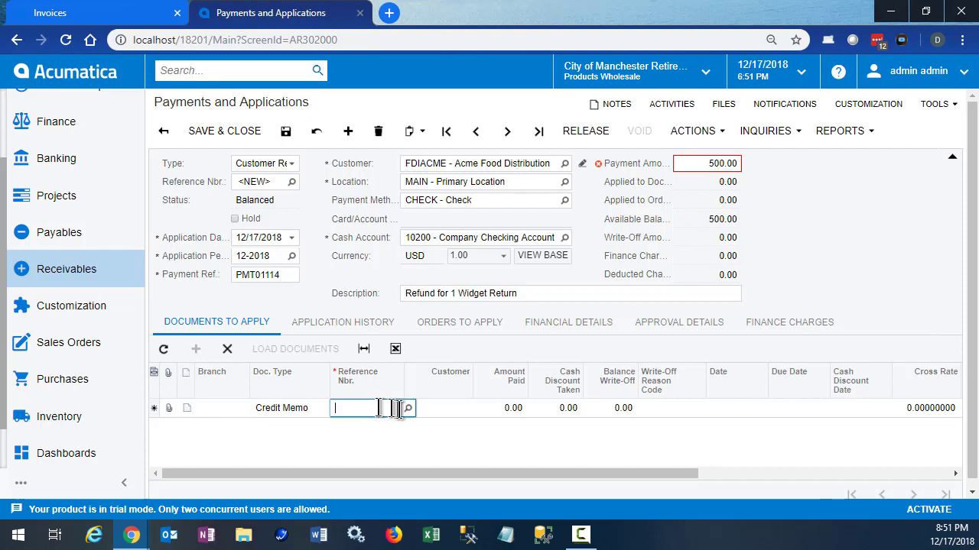
click(409, 409)
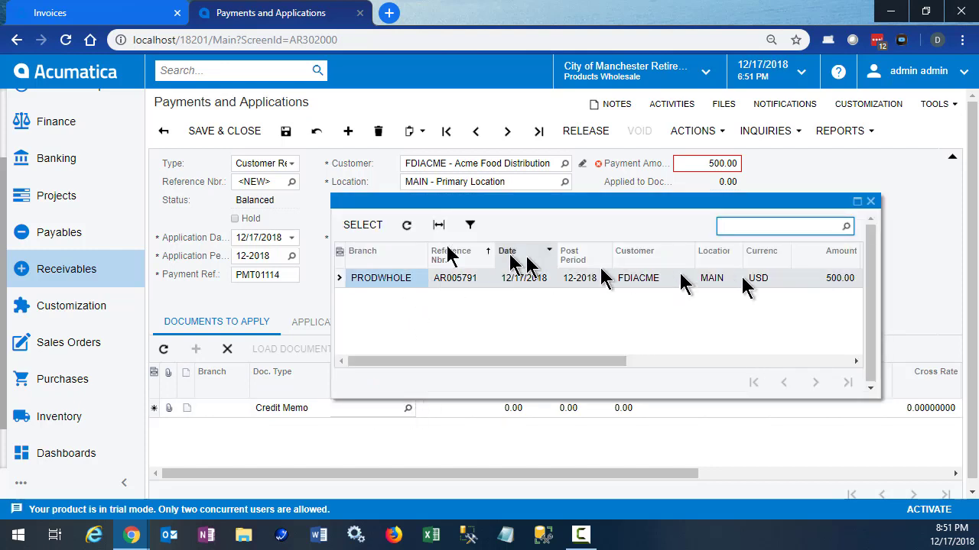
click(363, 225)
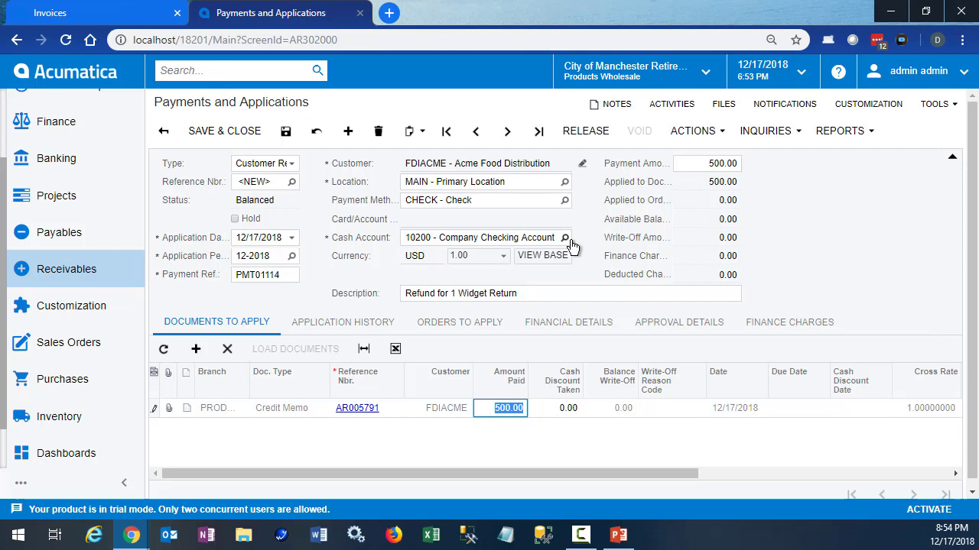
click(291, 135)
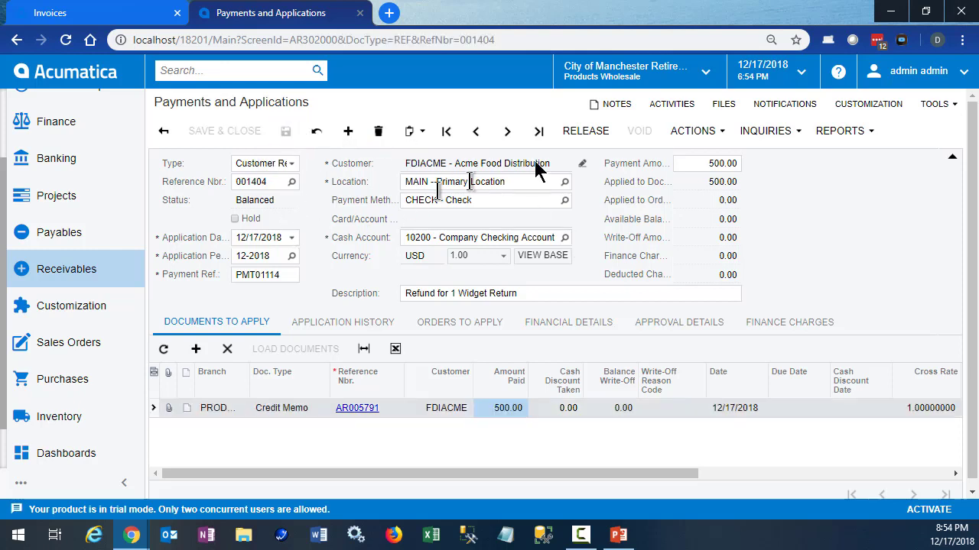
click(587, 132)
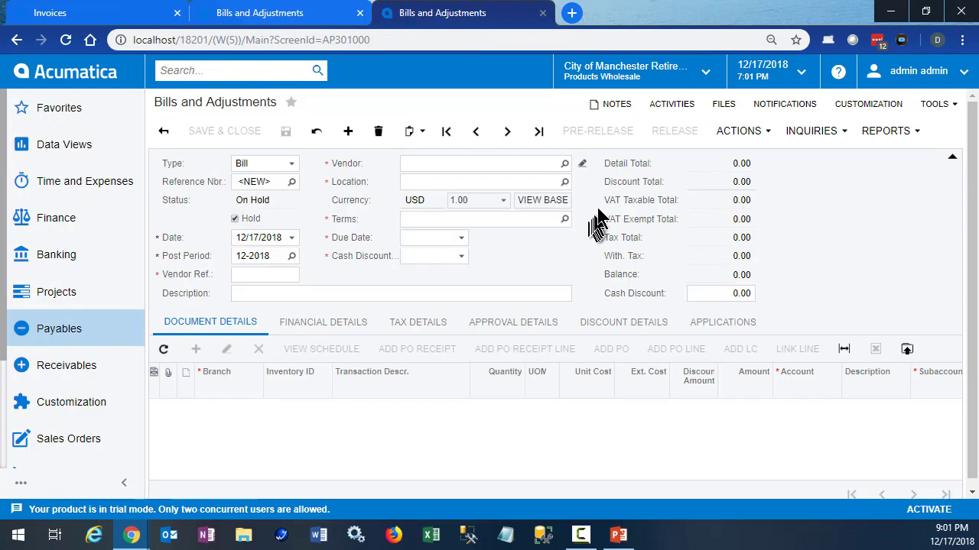
Search vendors for 'fdi', find no match, and return to the Receivables menu.
click(566, 164)
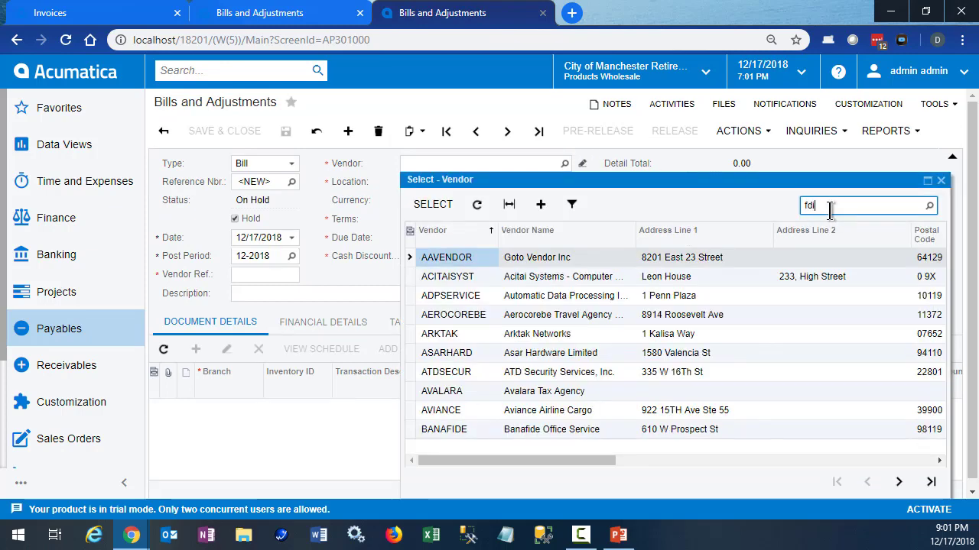
text(fdi;)
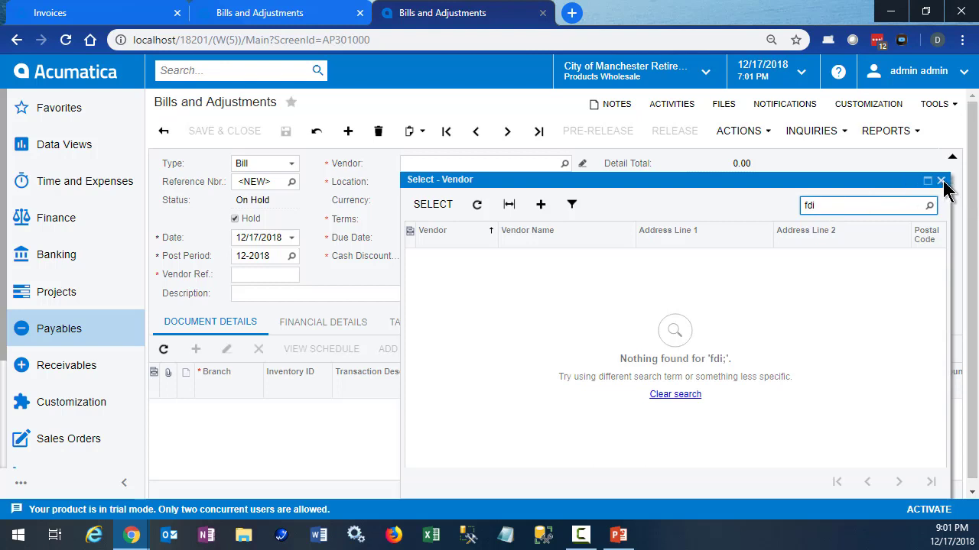
click(940, 181)
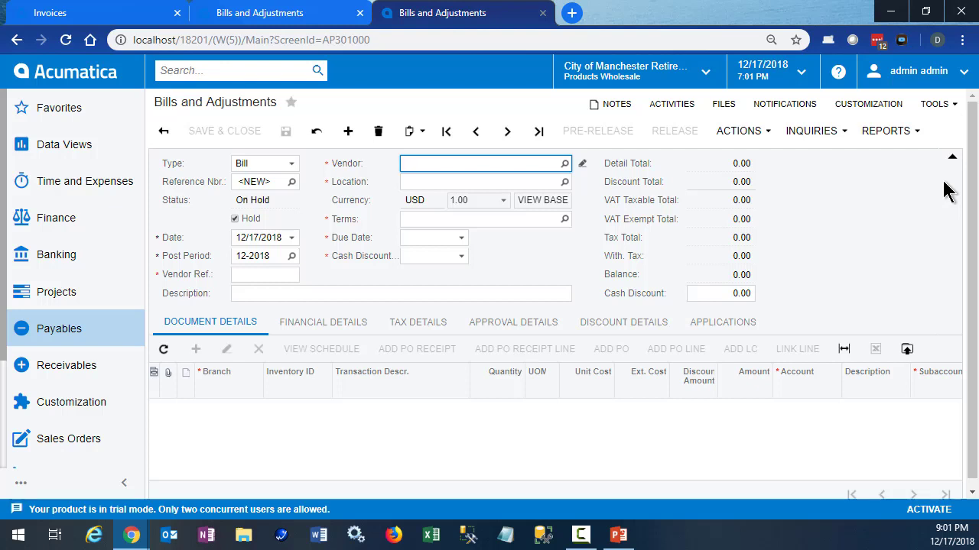
click(73, 365)
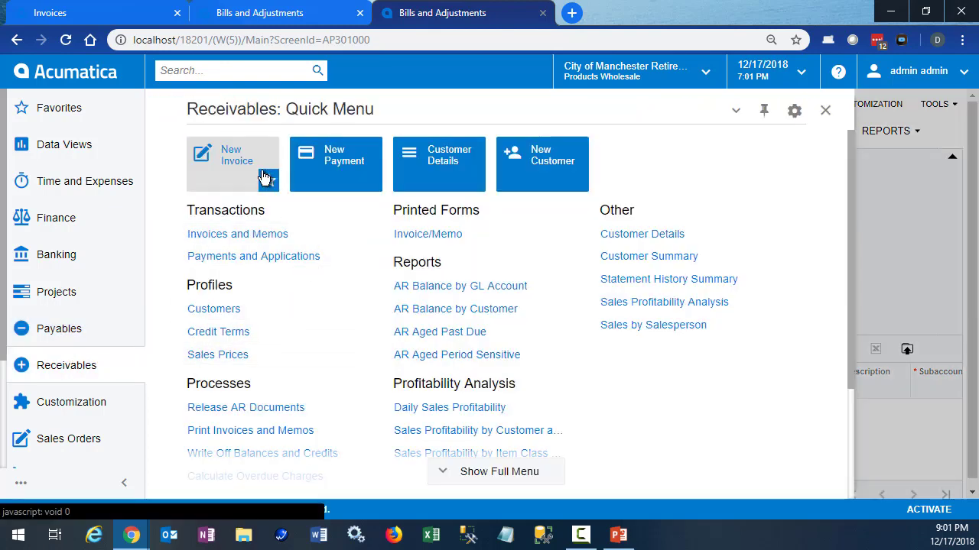
Extend customer FDIACME, Acme Food Distribution, to a vendor from its Actions menu.
click(216, 312)
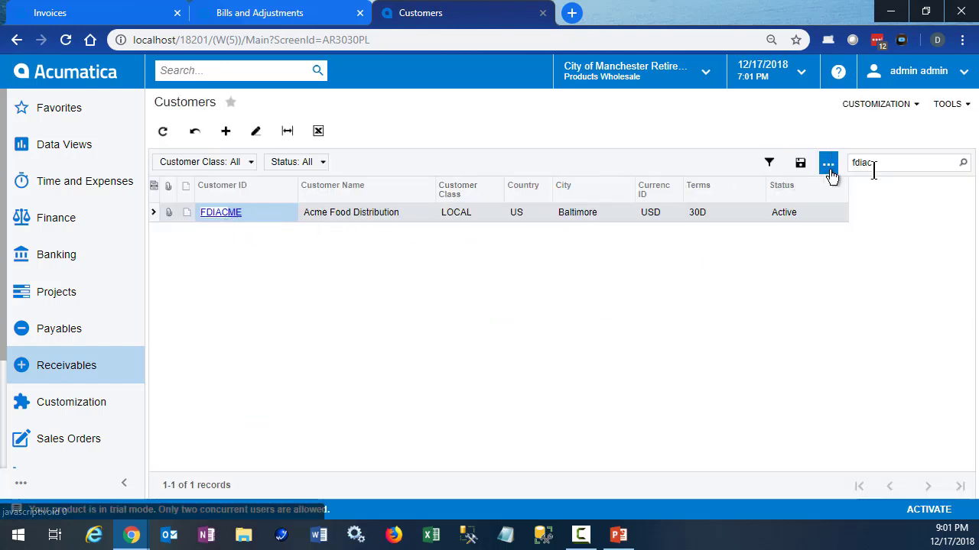
click(221, 213)
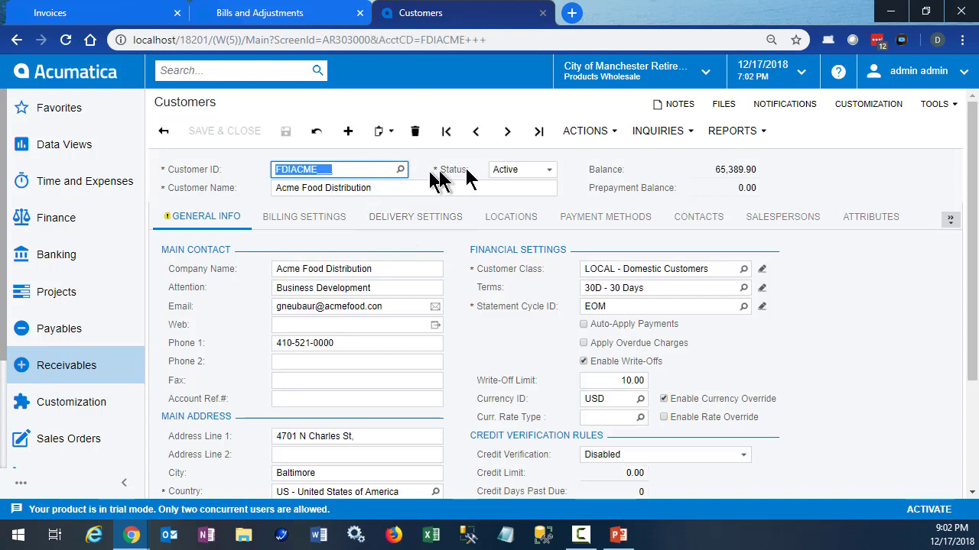
click(611, 137)
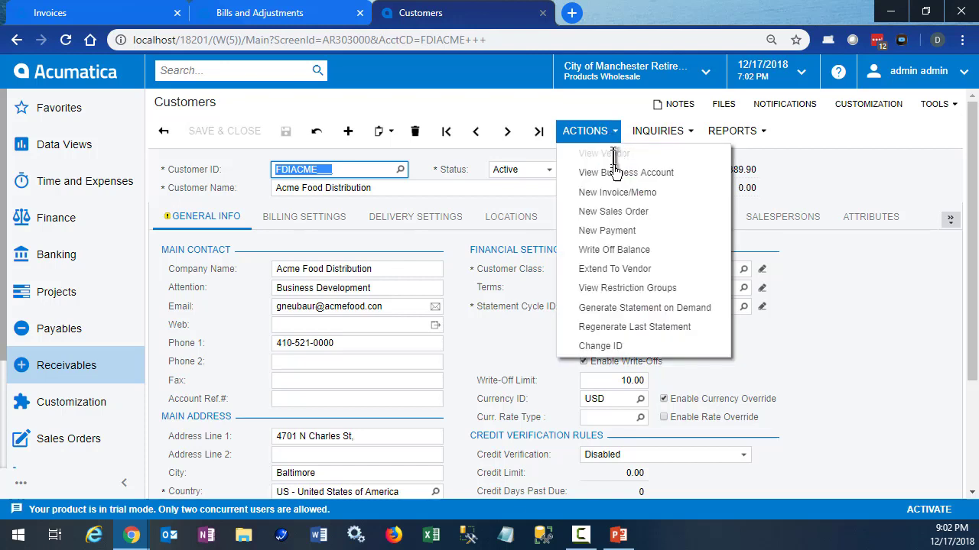
click(637, 272)
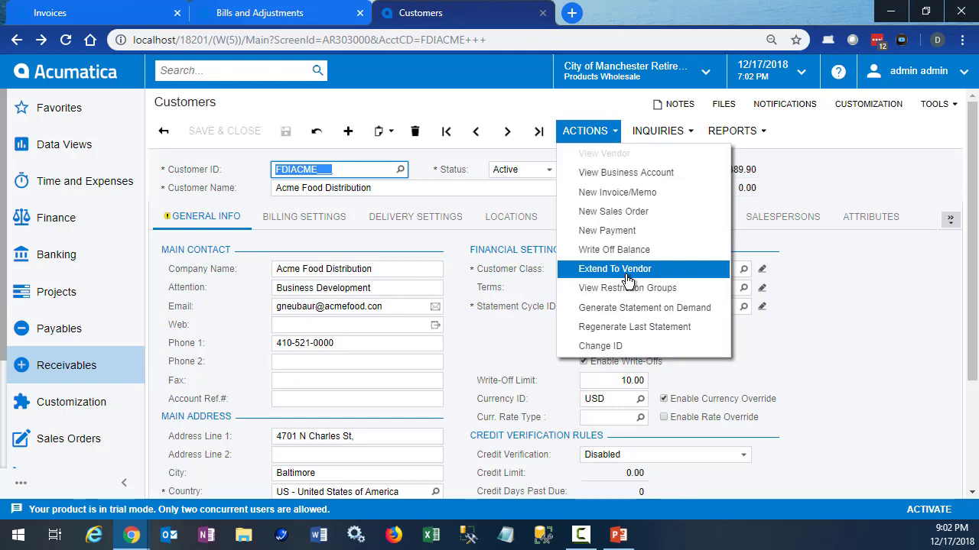
click(627, 273)
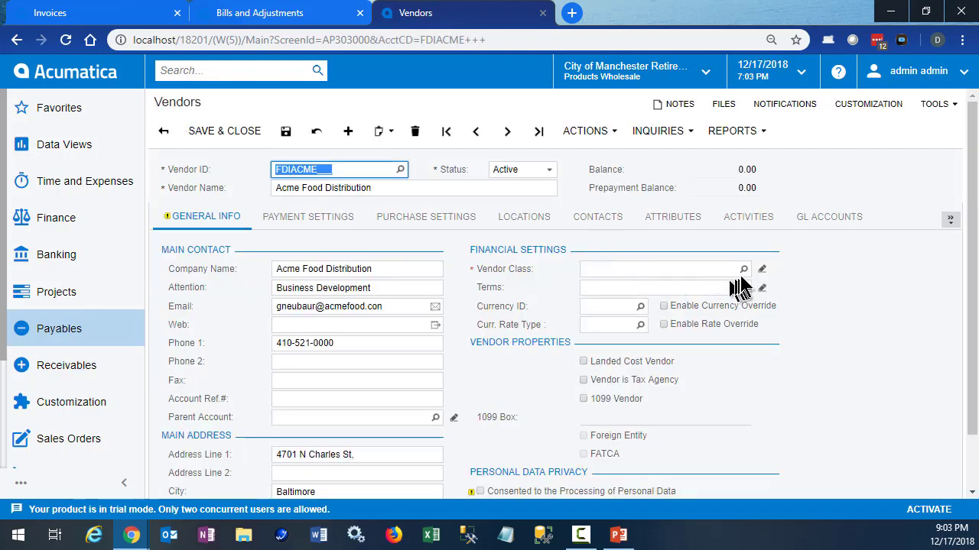
Give the vendor class GNA, accept the class defaults, and save and close.
click(744, 272)
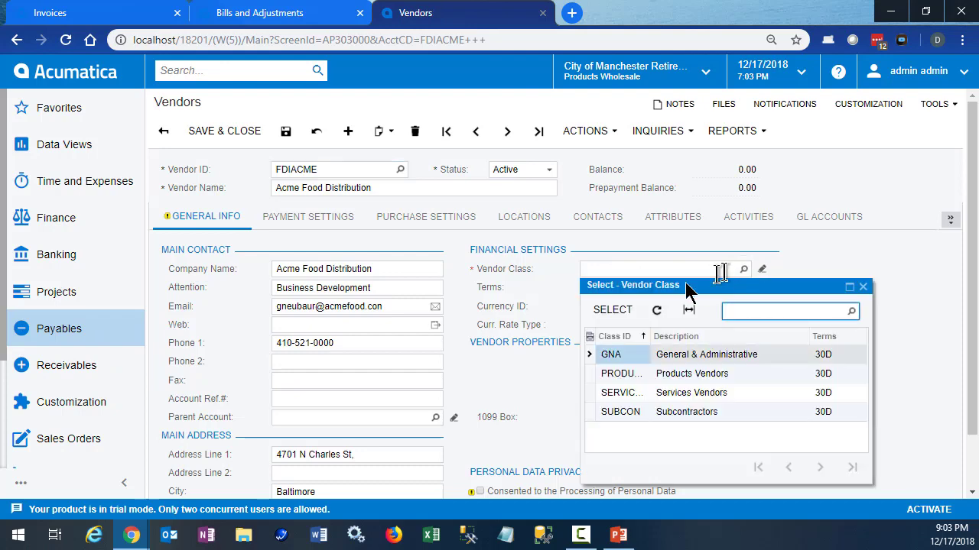
click(612, 313)
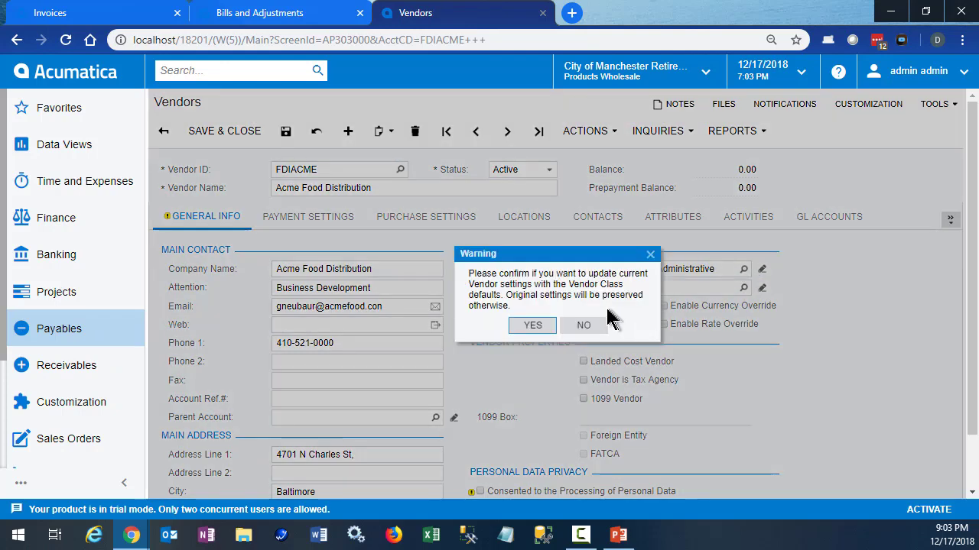
click(527, 327)
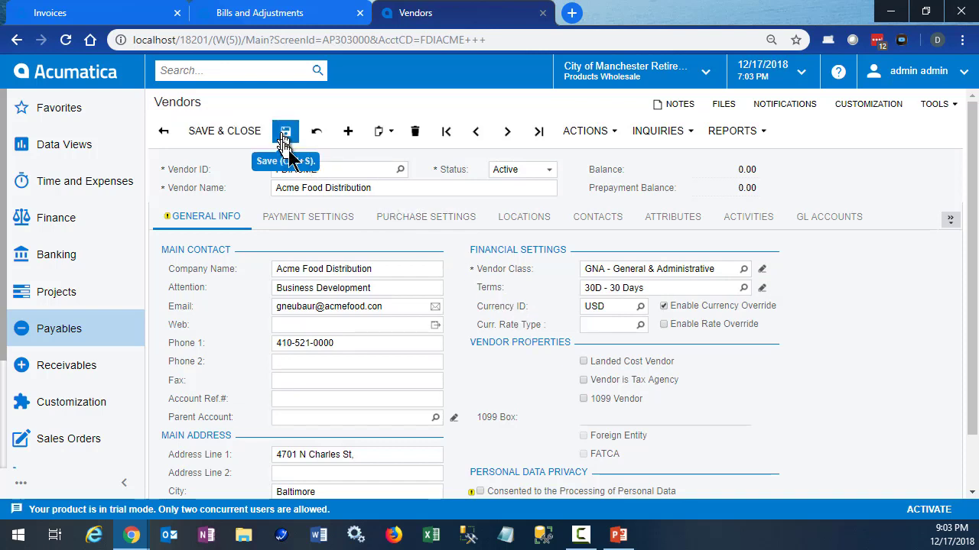
click(243, 131)
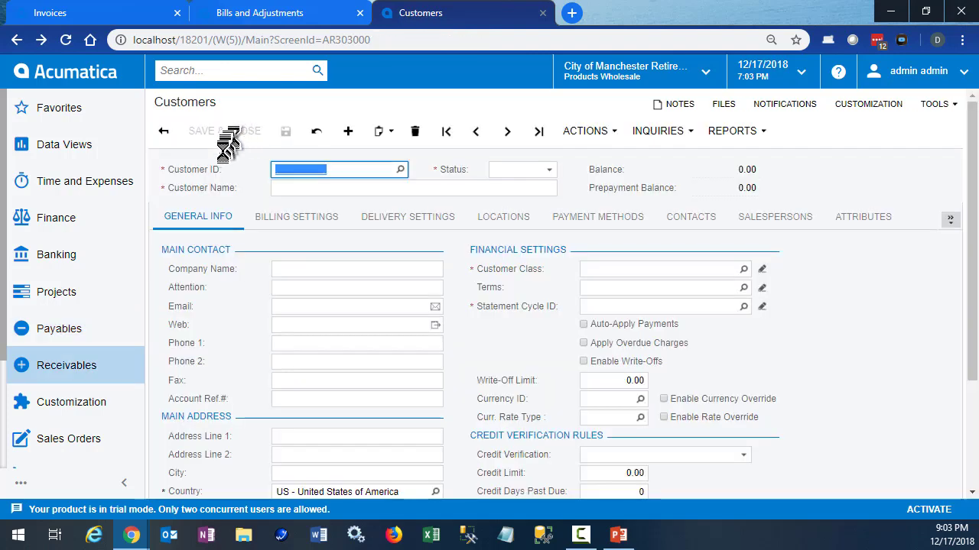
Create a bill for vendor FDIACME with Vendor Ref. 'Refund' and description 'Refund for Widget Return'.
click(61, 328)
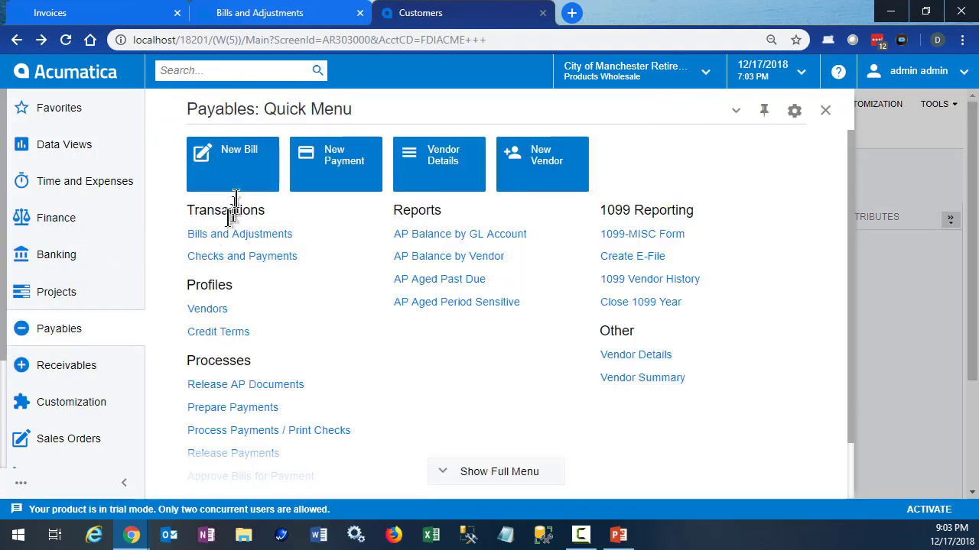
click(254, 182)
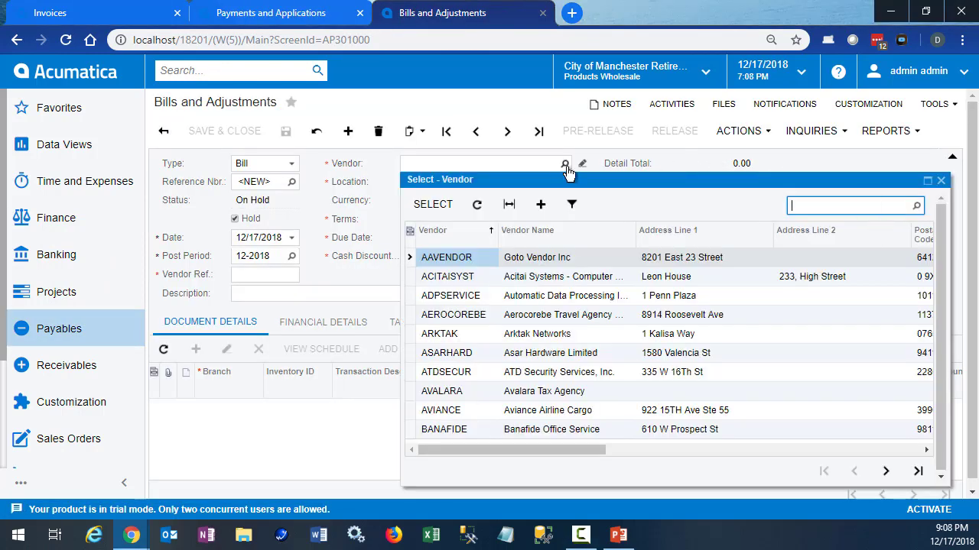
key(Return)
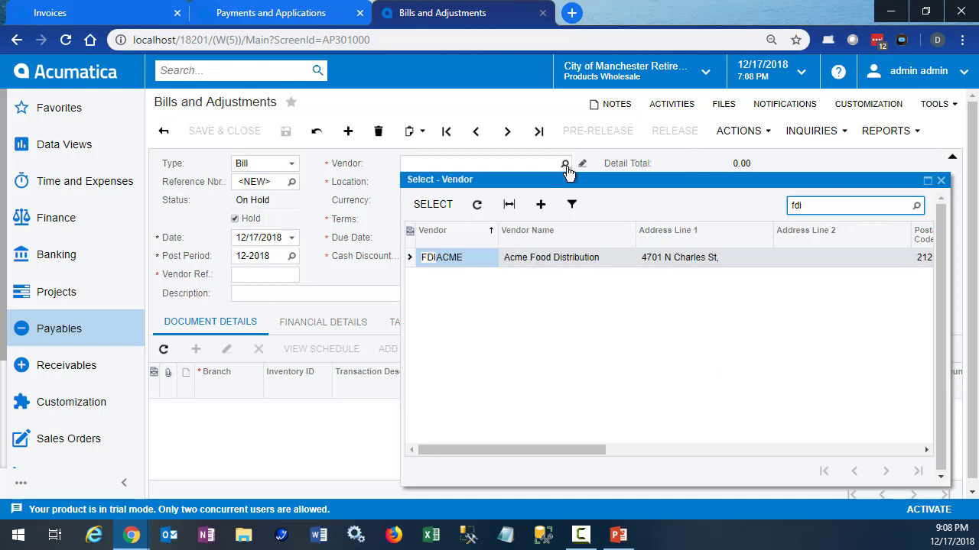
key(Return)
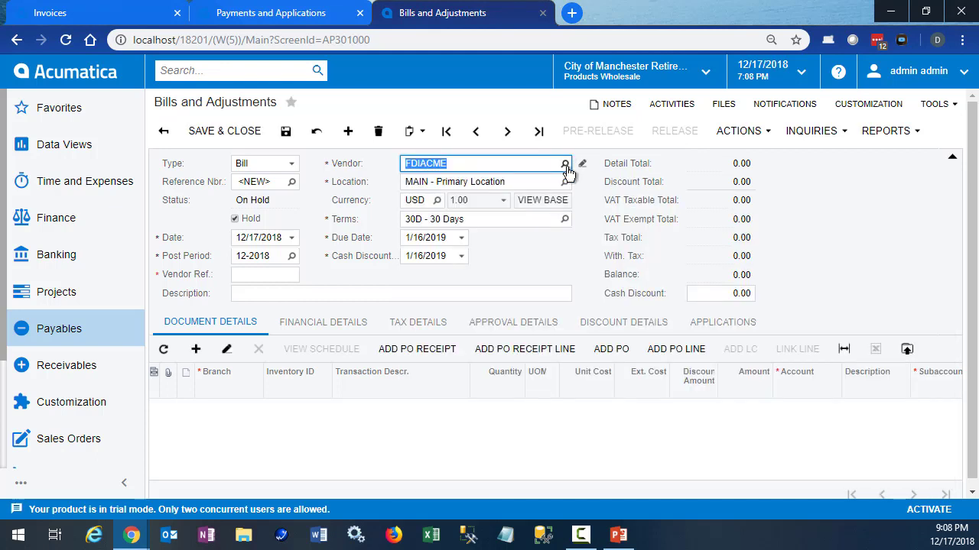
click(257, 277)
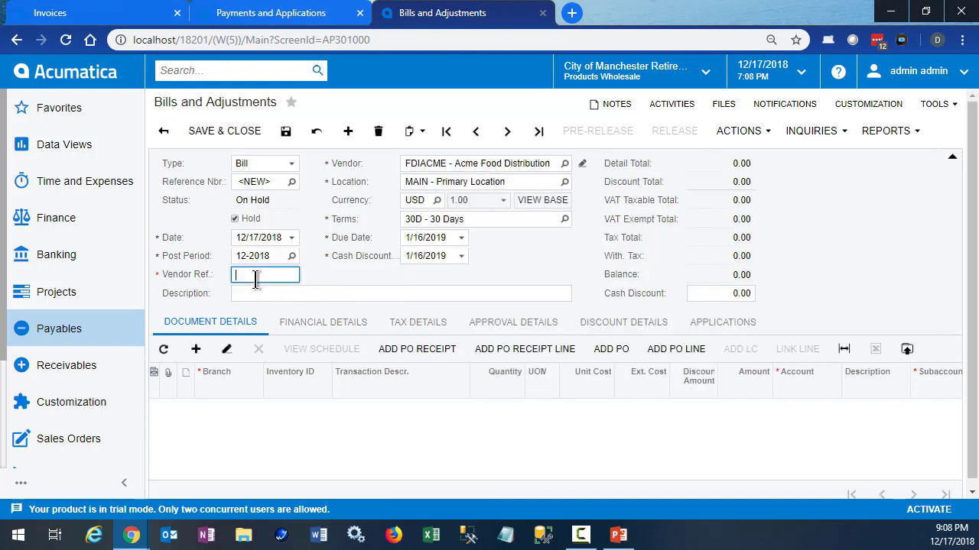
text(Re)
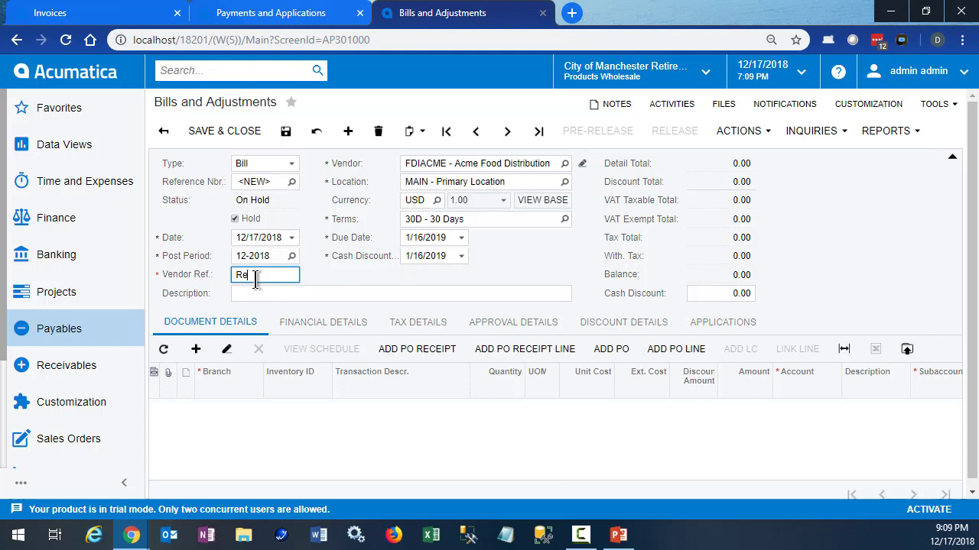
text(fund)
key(Tab)
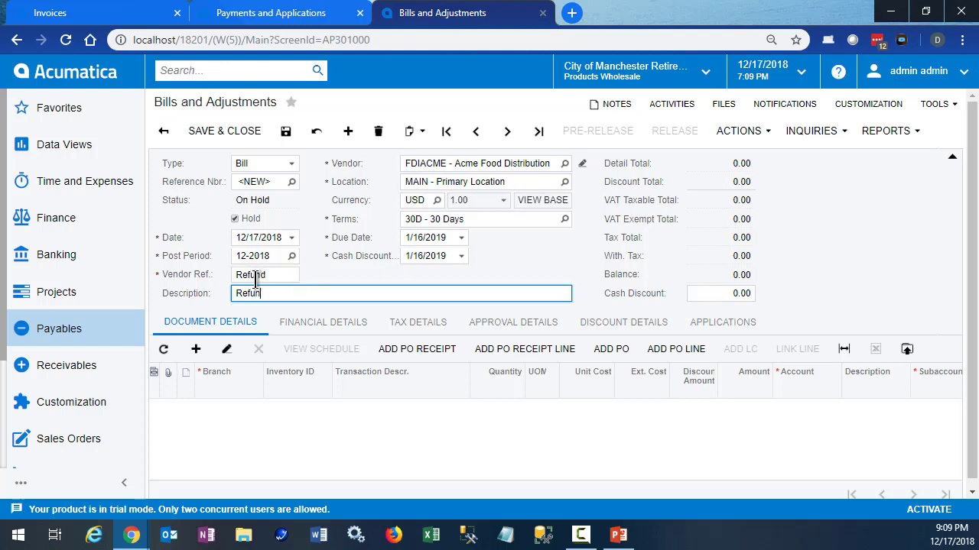
text(Refund for Widget Return)
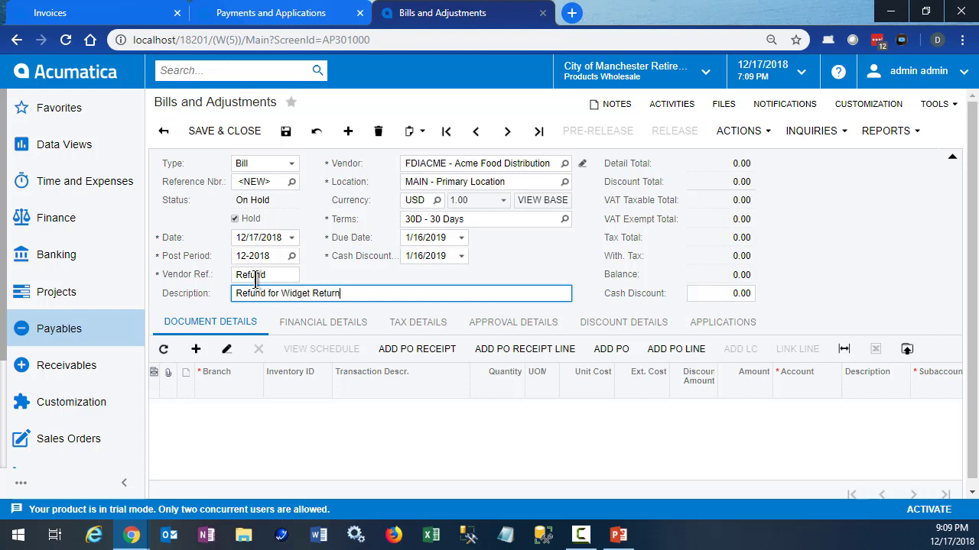
key(Tab)
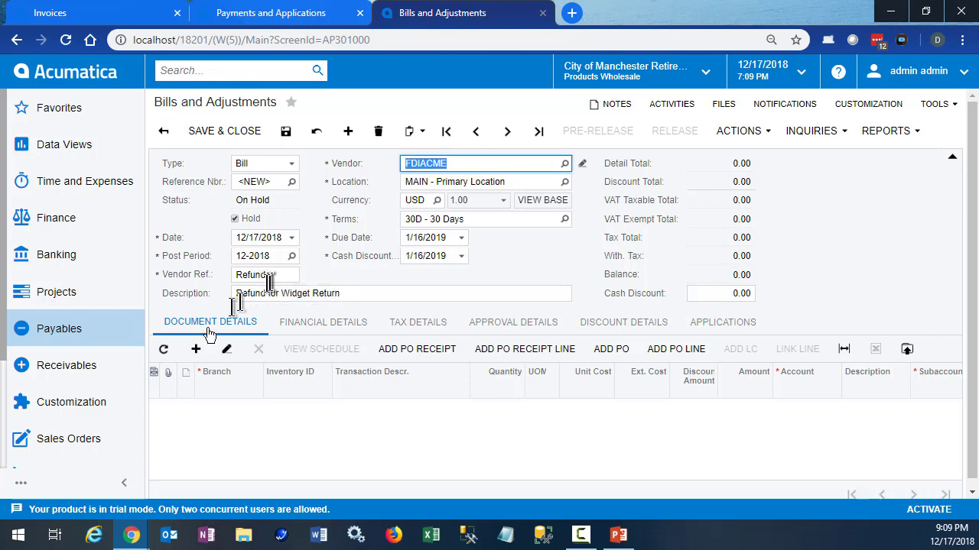
Add a bill line with quantity 1, extended cost 500.00 and account 10200, then save as 001449.
click(195, 350)
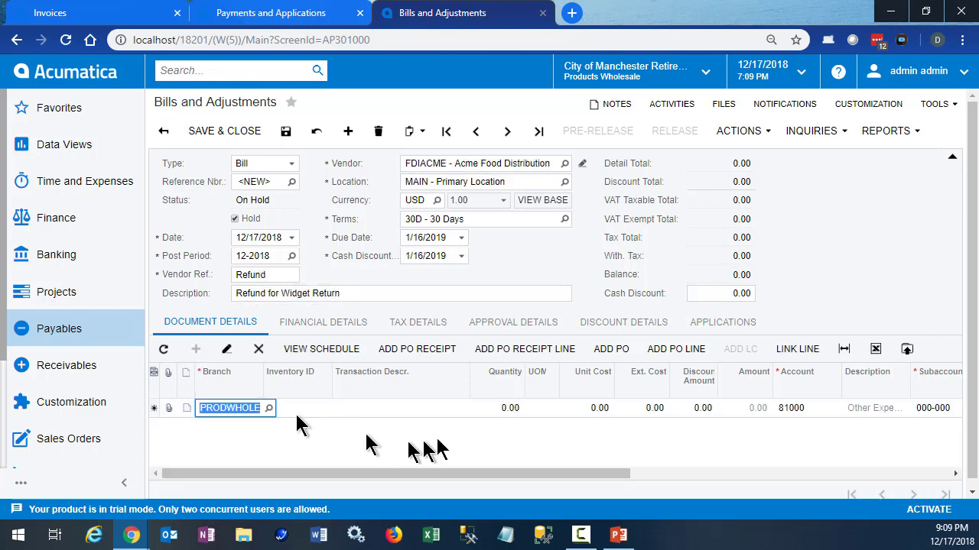
click(509, 408)
text(1)
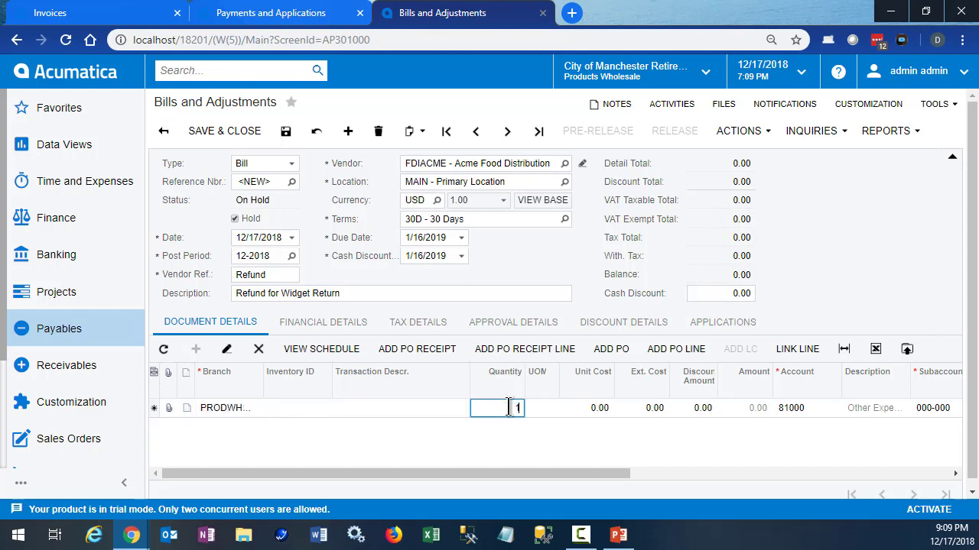
key(Tab)
click(655, 409)
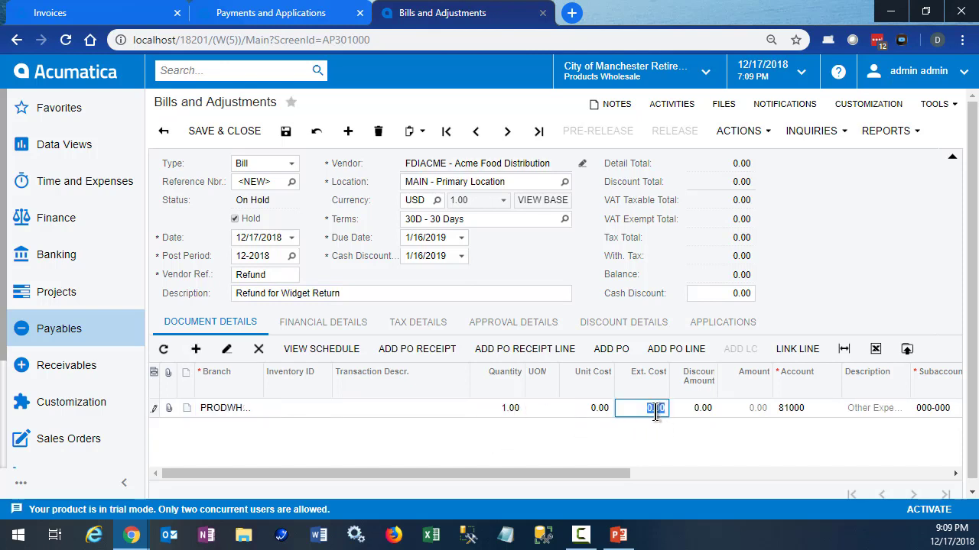
text(500)
key(Tab)
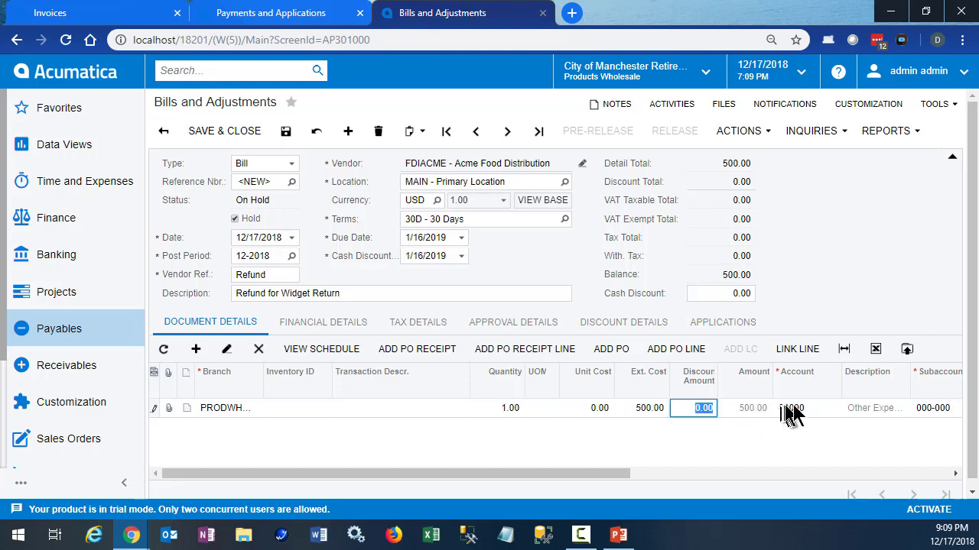
click(791, 410)
text(10)
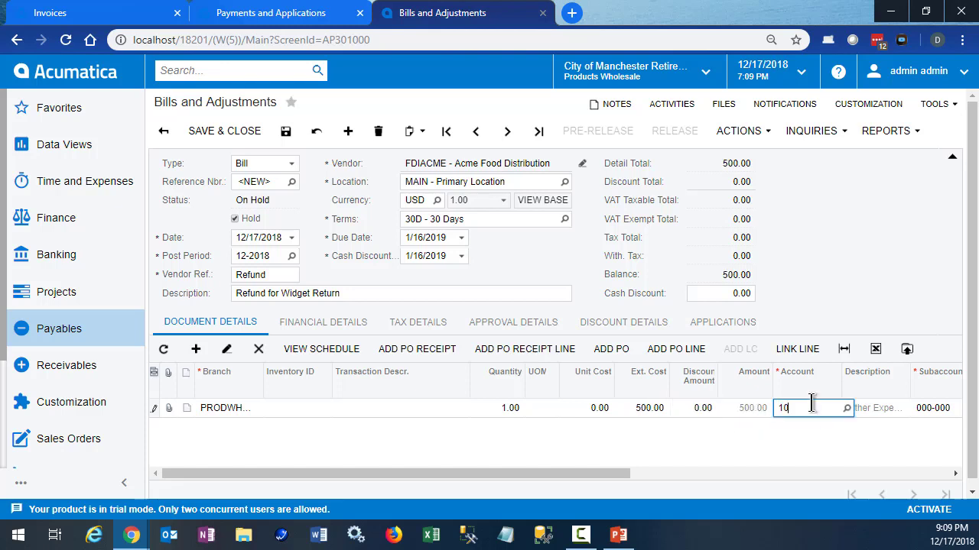
text(200)
key(Tab)
key(Tab)
key(Tab)
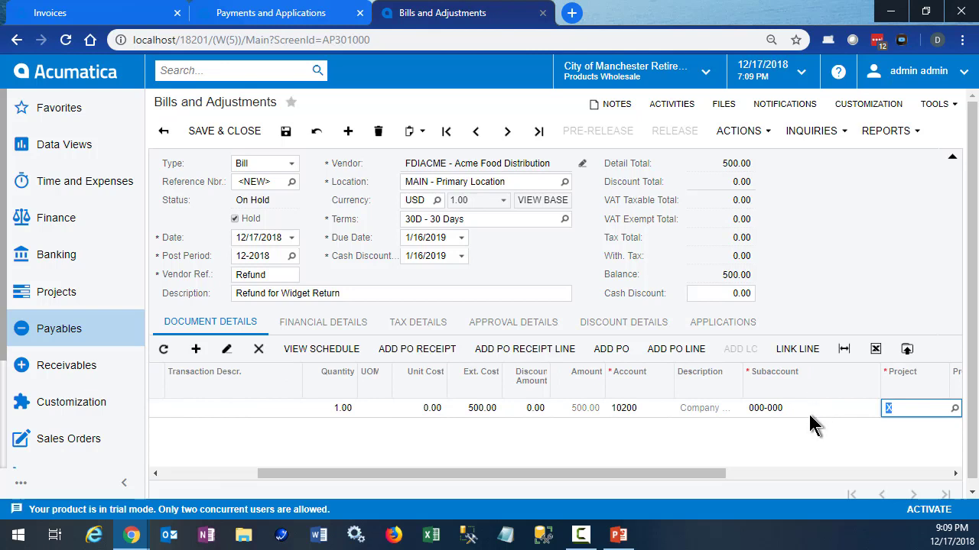
click(289, 137)
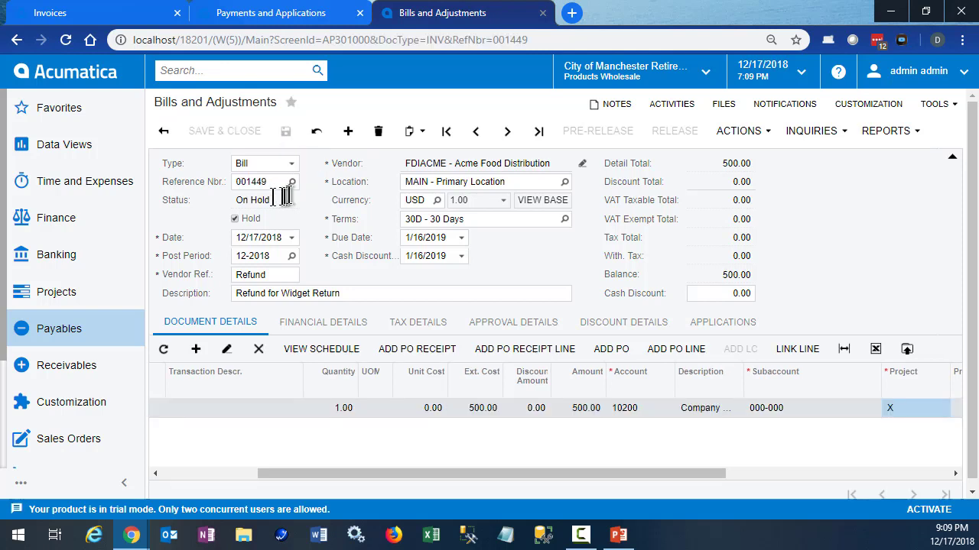
Take bill 001449 off hold, release it, and create a check to pay it.
click(235, 218)
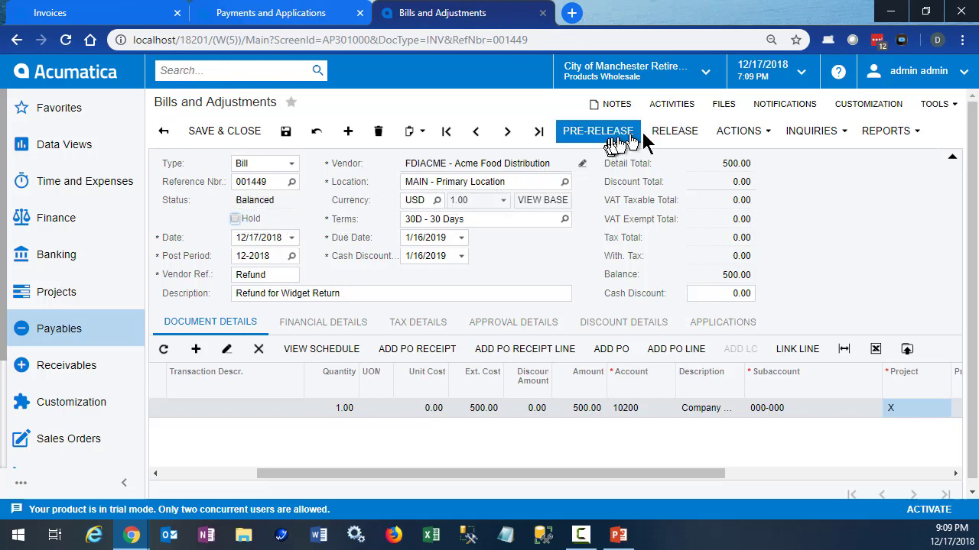
click(676, 133)
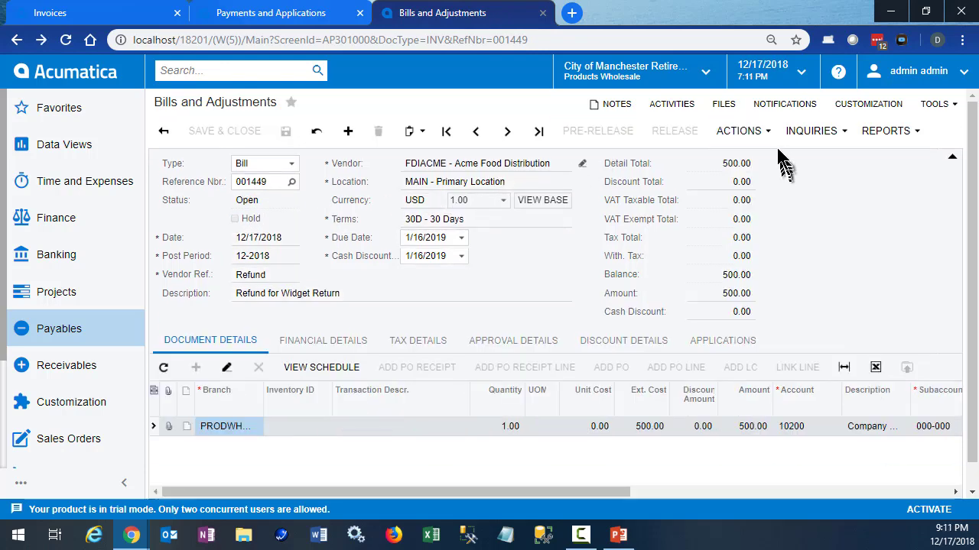
click(771, 137)
click(767, 194)
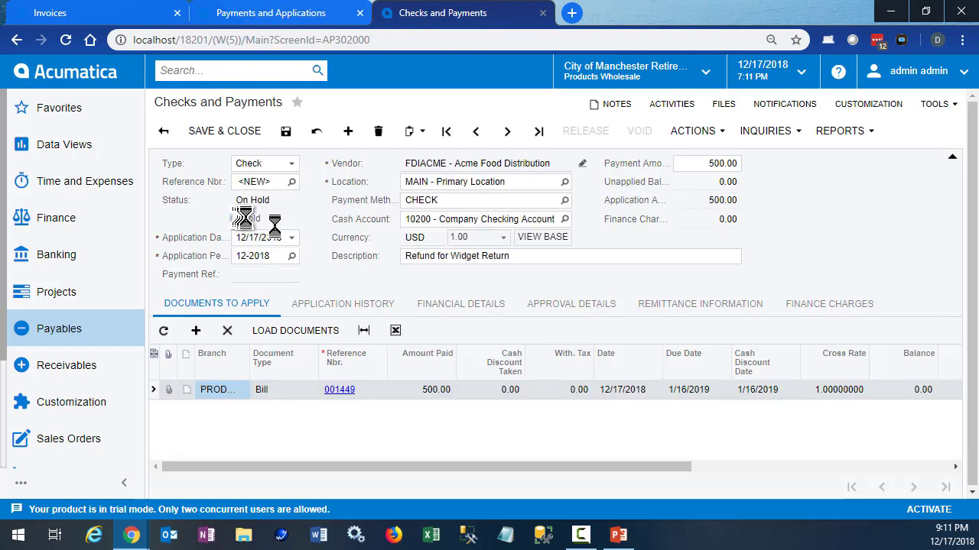
Take the 500.00 check off hold and show its actions, including Print Check.
click(235, 218)
click(700, 136)
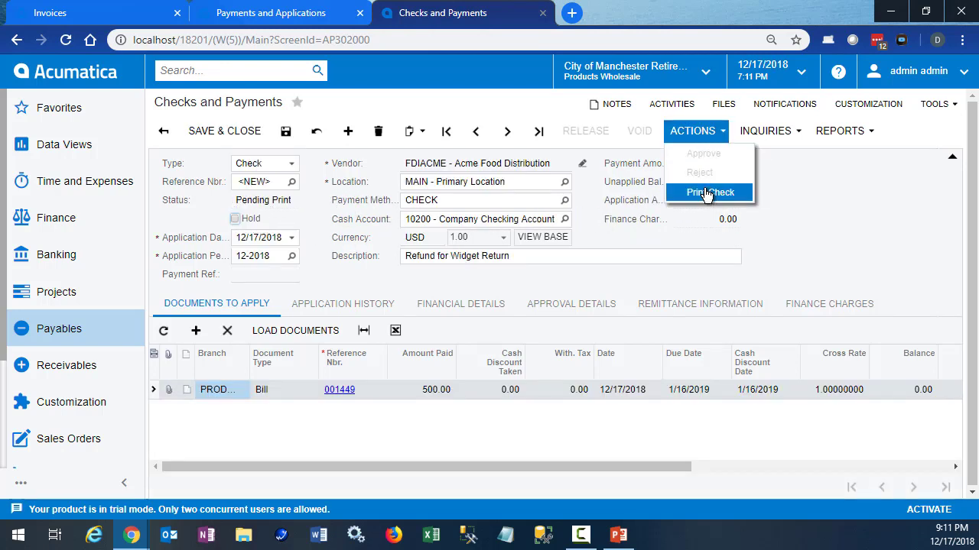